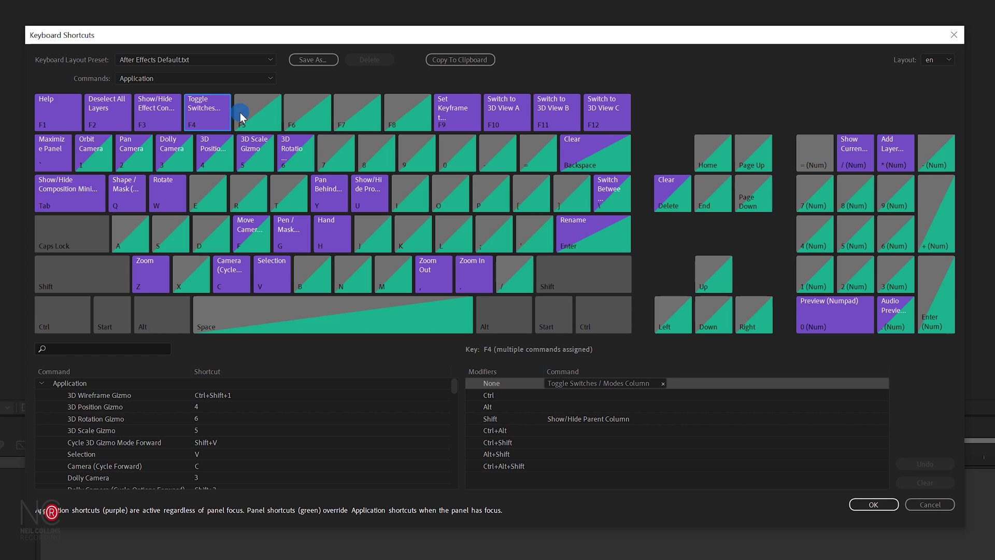
Inspect which commands are assigned to the F3, F5 and F4 keys on the keyboard layout.
left_click(150, 128)
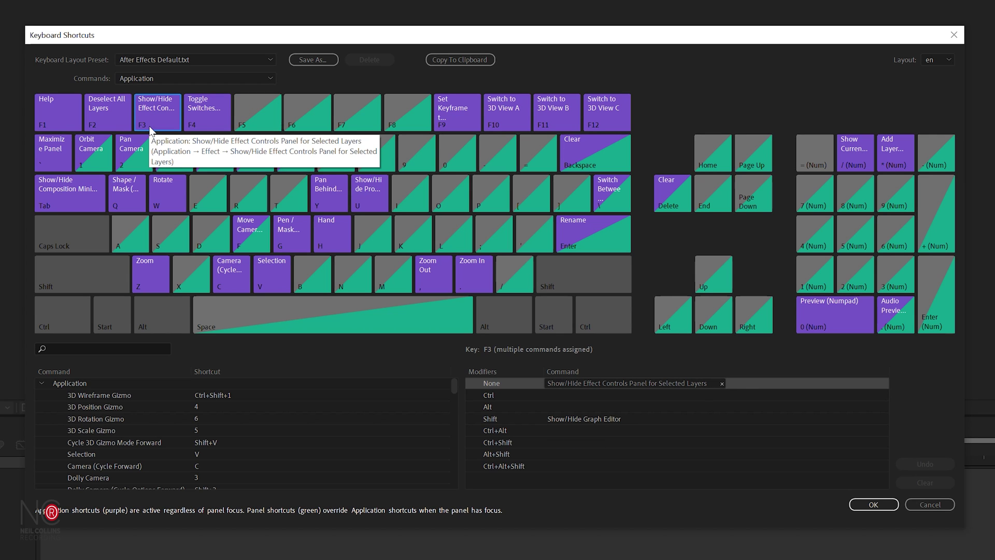
left_click(245, 115)
left_click(211, 119)
left_click(150, 82)
left_click(150, 82)
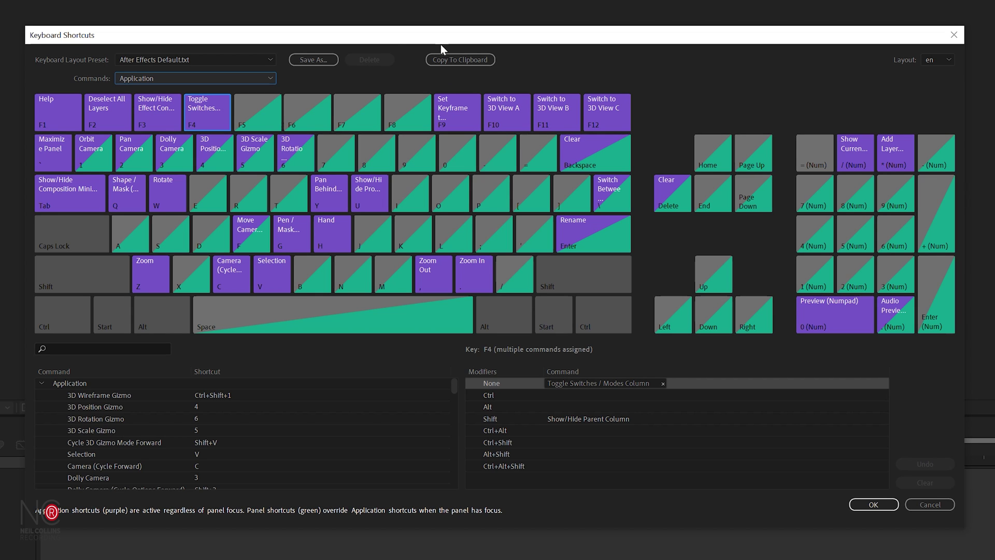
Preview the shortcuts available with Shift, with Ctrl+Shift and with Ctrl+Alt+Shift on the keyboard layout.
left_click(60, 274)
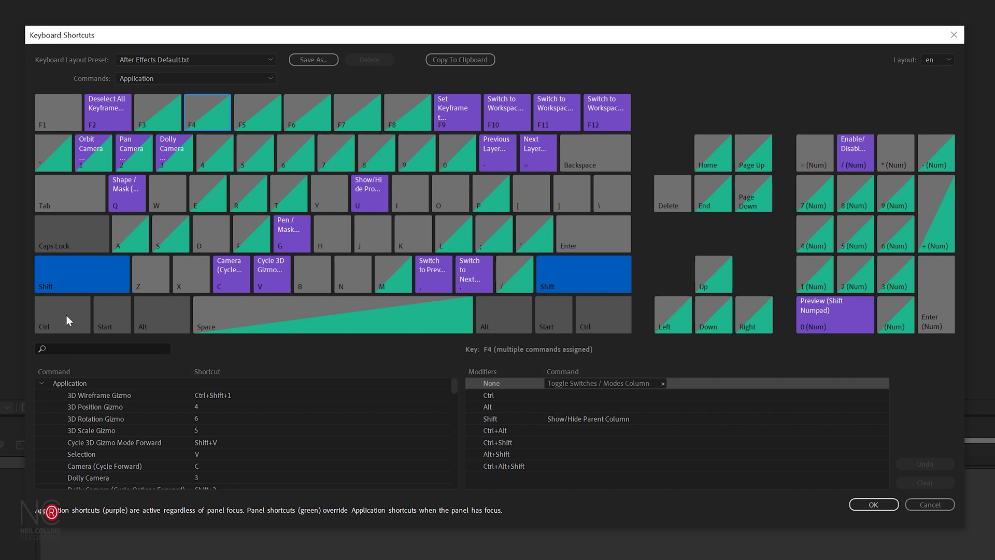
key("shift")
left_click(60, 271)
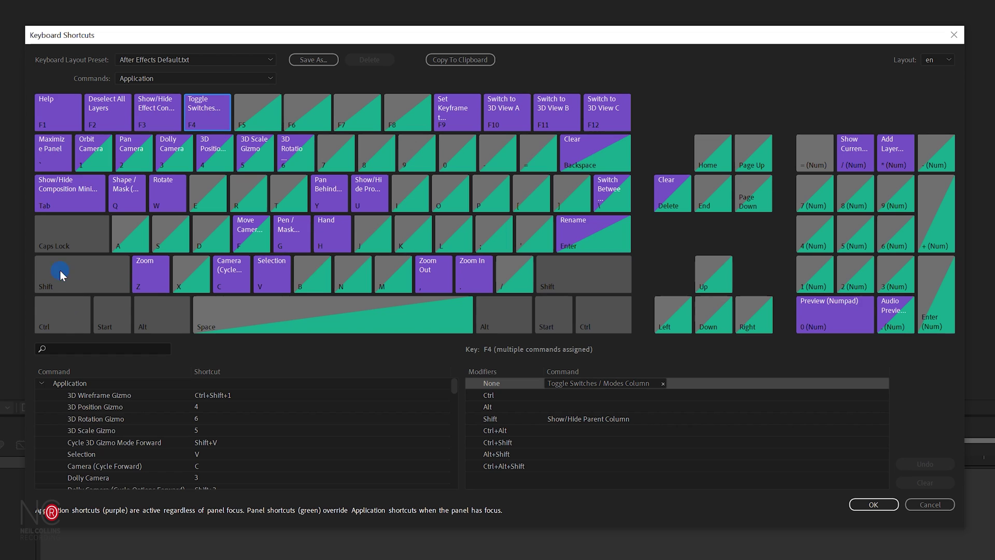
left_click(61, 321)
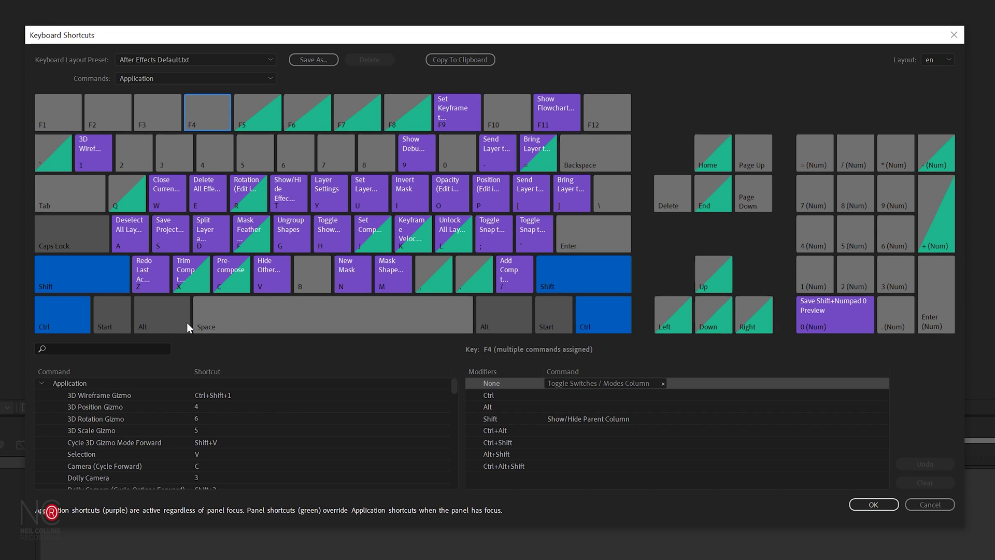
left_click(166, 322)
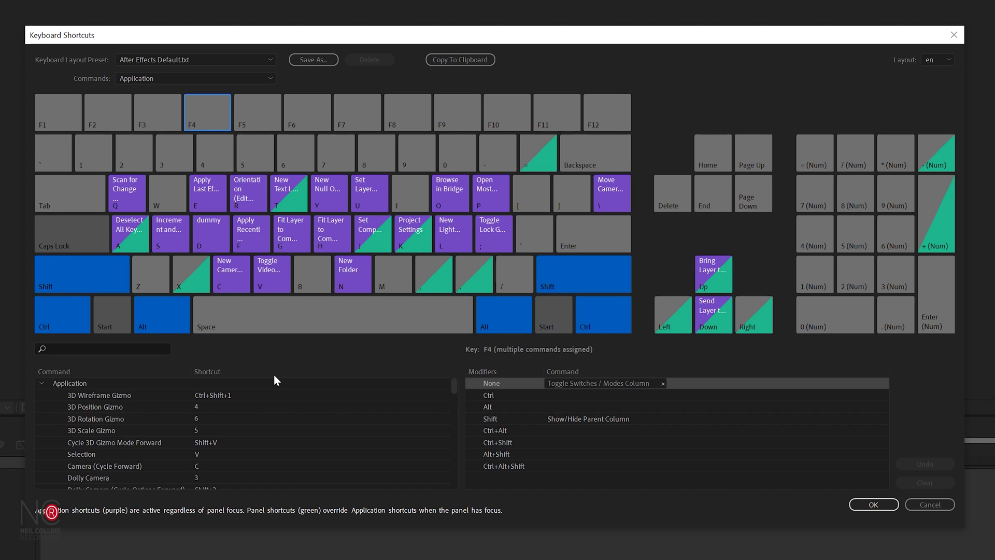
left_click(172, 320)
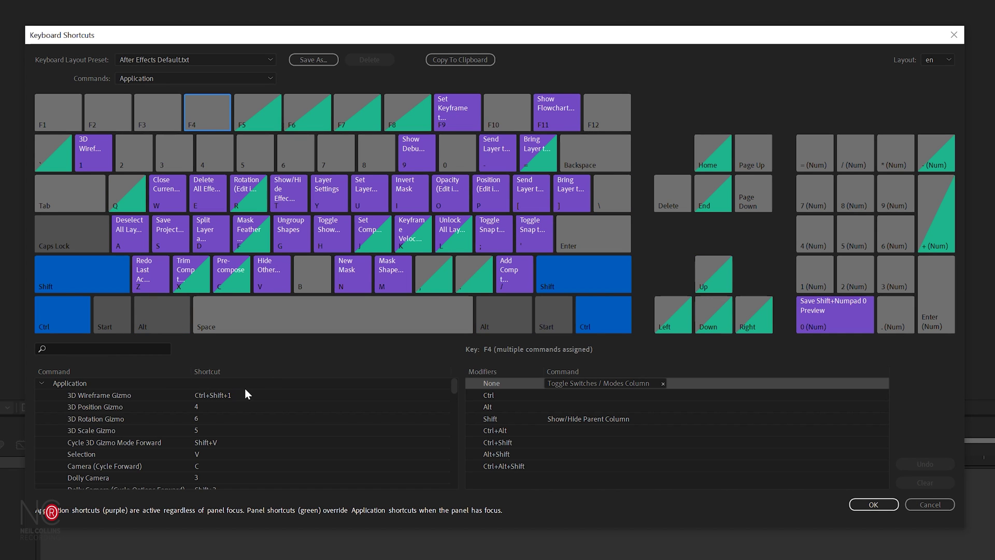
Preview the shortcuts for other modifier combinations, including Alt alone and Ctrl+Shift, and clear all modifiers.
left_click(82, 321)
left_click(154, 321)
left_click(165, 322)
left_click(165, 322)
left_click(95, 278)
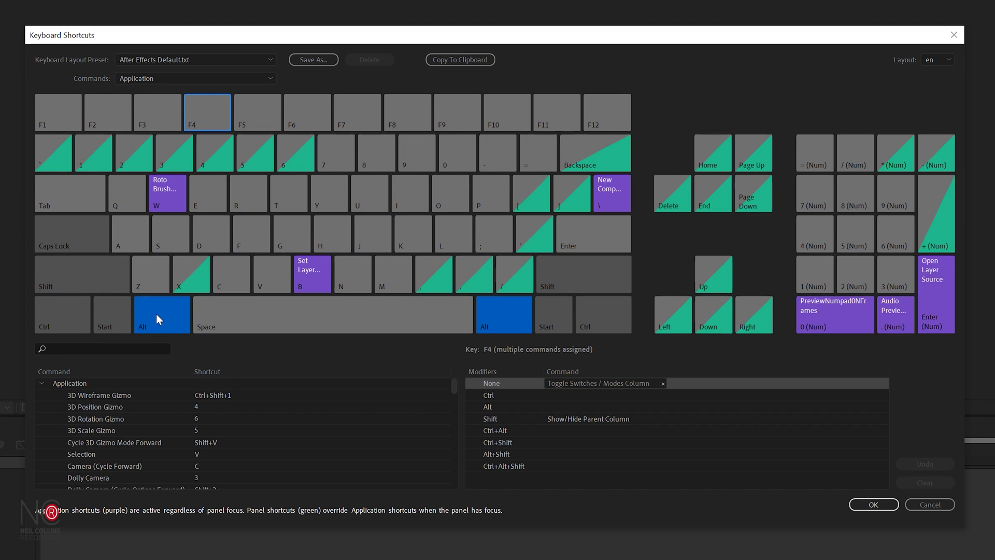
left_click(144, 308)
left_click(96, 285)
left_click(60, 317)
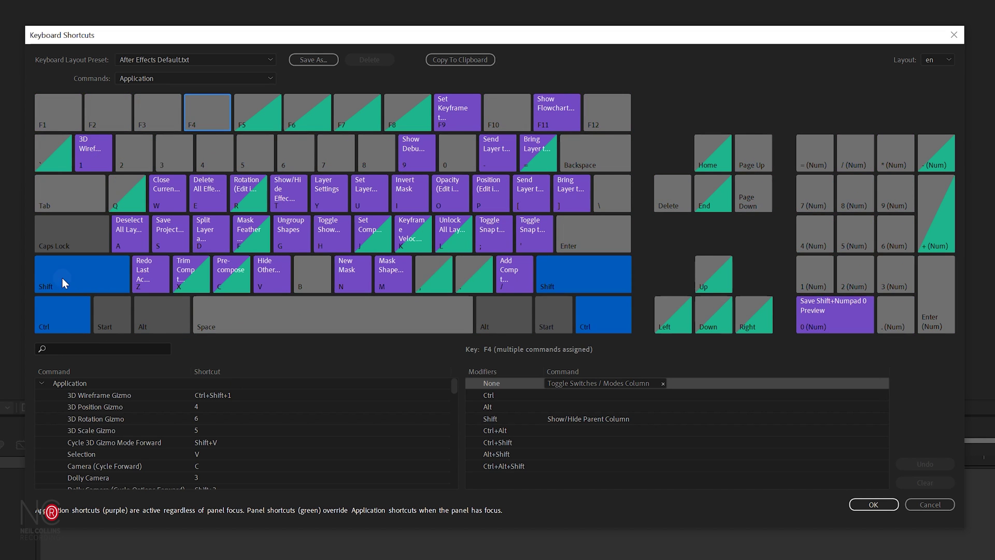
left_click(62, 277)
left_click(150, 323)
left_click(57, 303)
left_click(161, 316)
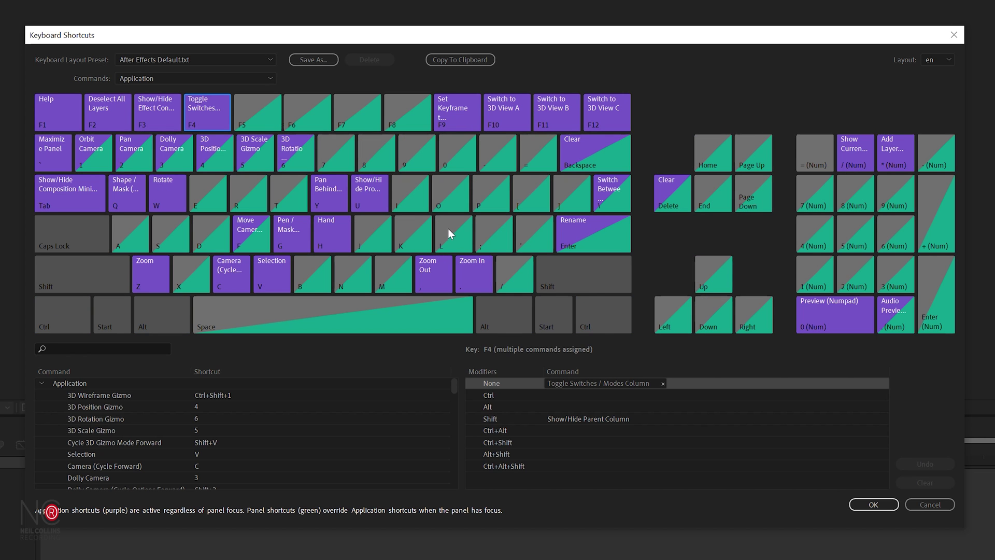
Inspect the commands assigned to the O, semicolon and P keys, ending with the O key selected.
left_click(454, 201)
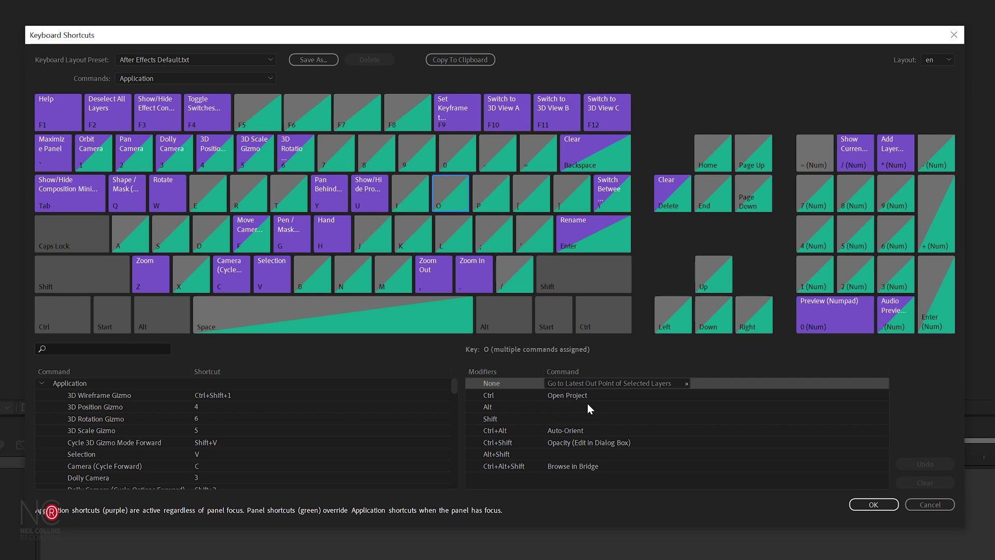
left_click(500, 246)
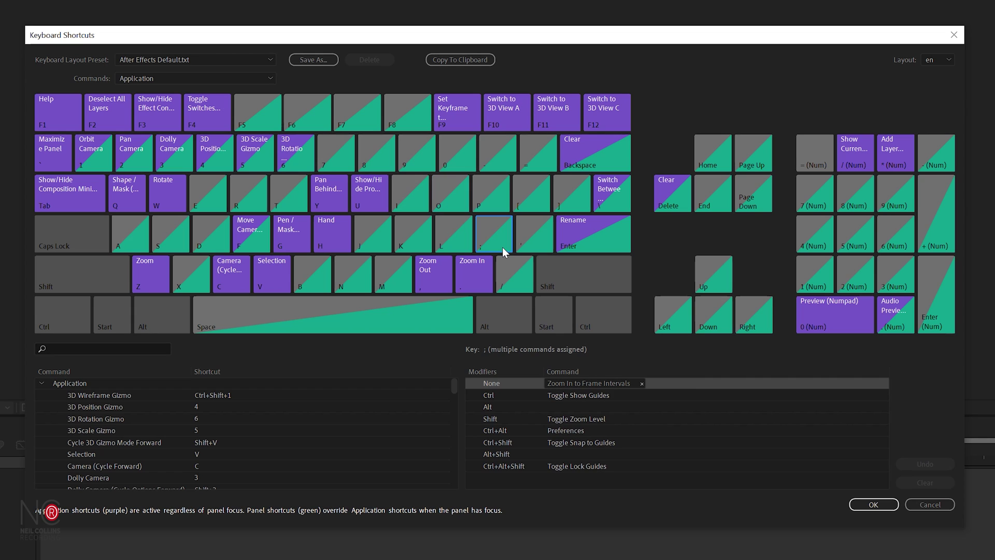
left_click(483, 202)
left_click(447, 202)
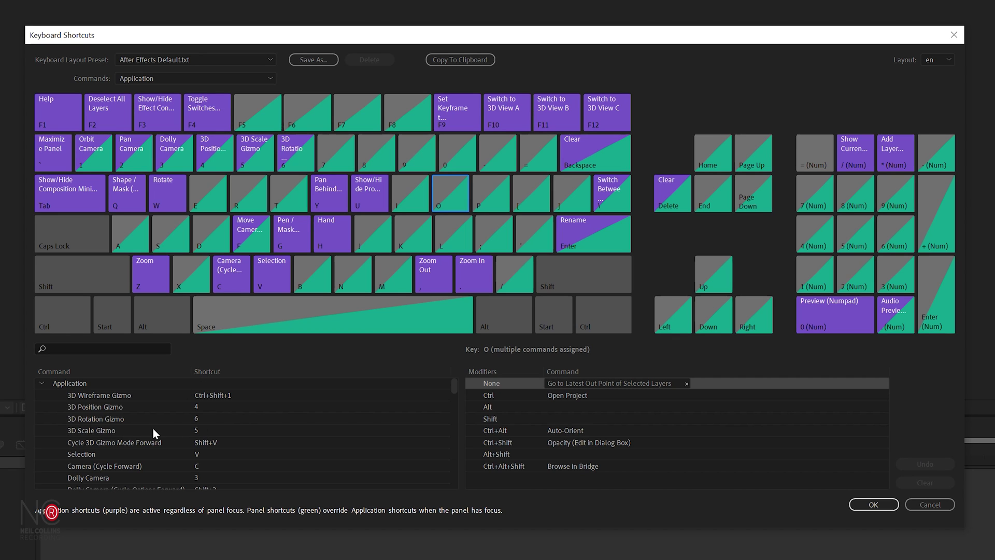
Browse the Application command list and expand the File category to view its shortcuts.
scroll(151, 427, "down", 10)
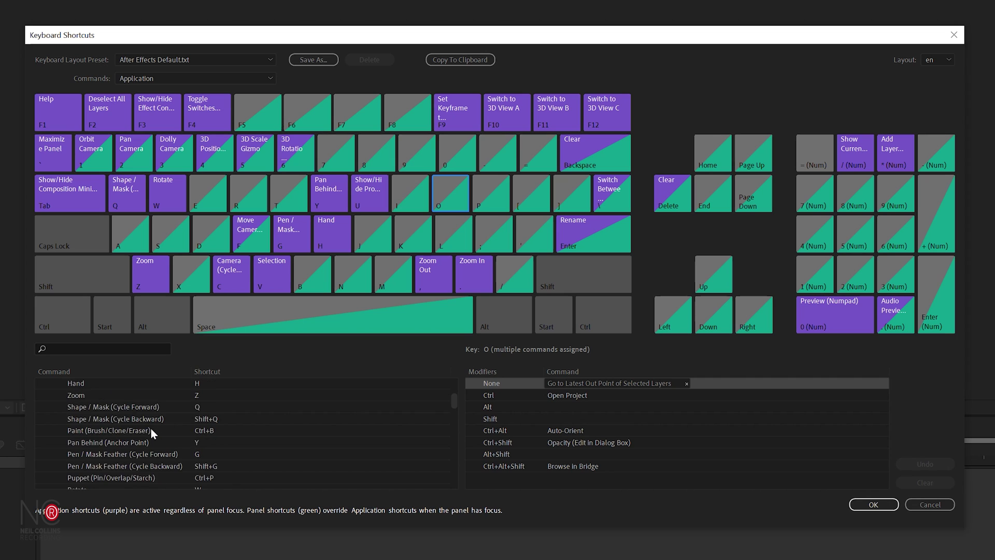
left_click(57, 430)
left_click(57, 430)
left_click(55, 383)
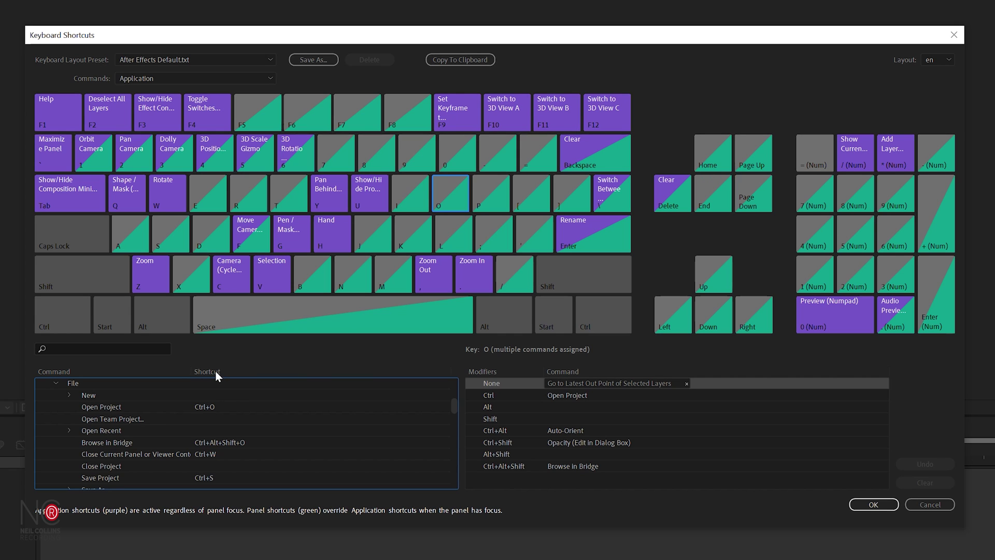
Search the commands for "center laye" to look up its shortcuts, and clear the search.
left_click(102, 348)
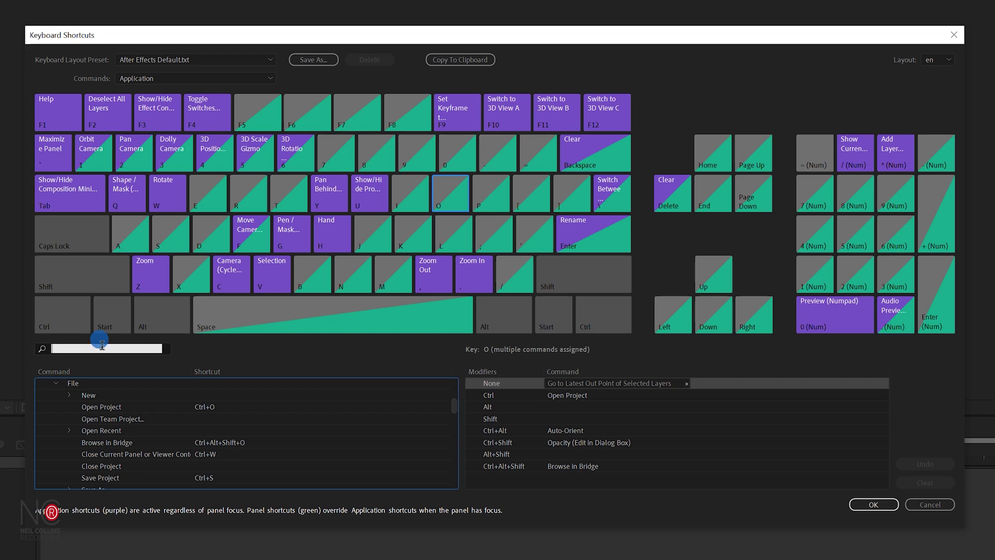
type("ce")
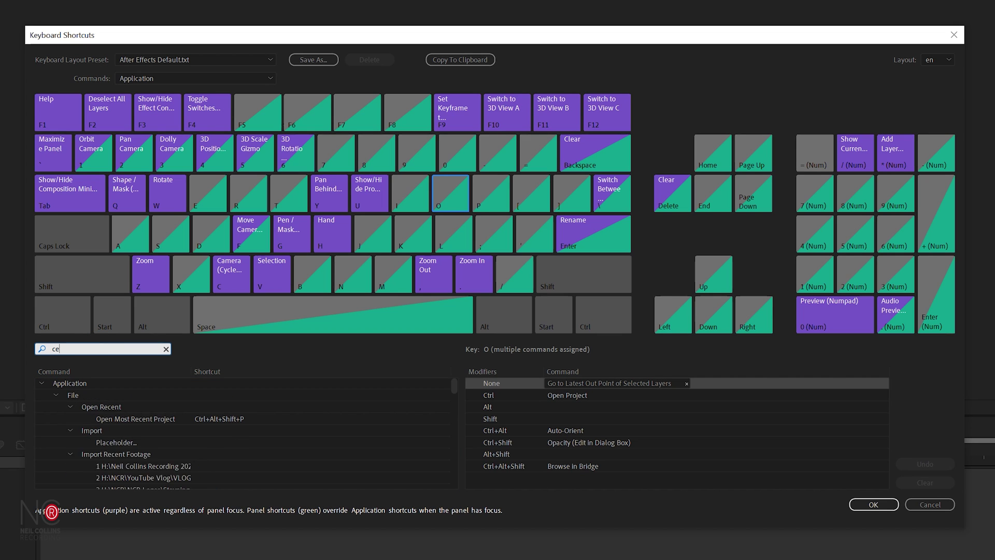
type("nter laye")
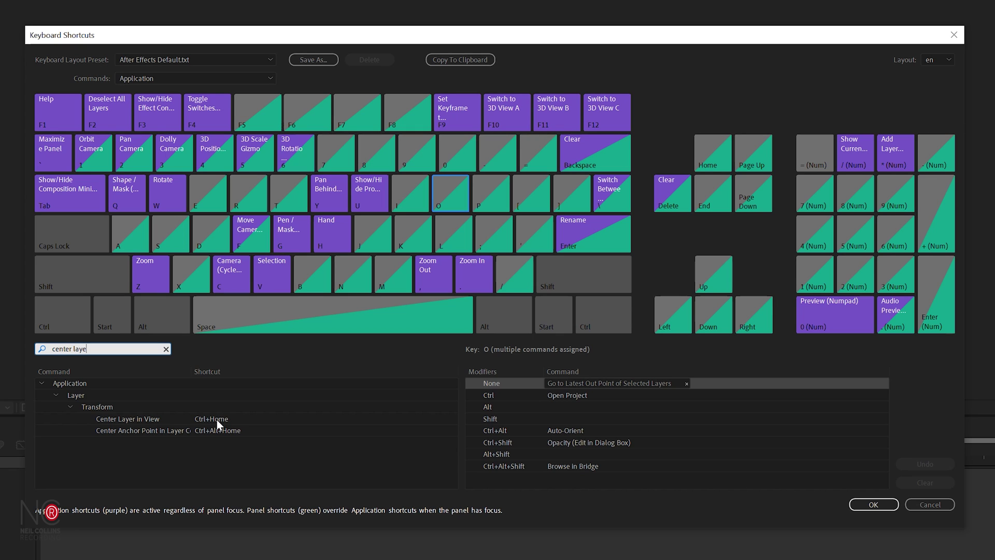
triple_click(104, 348)
key("BackSpace")
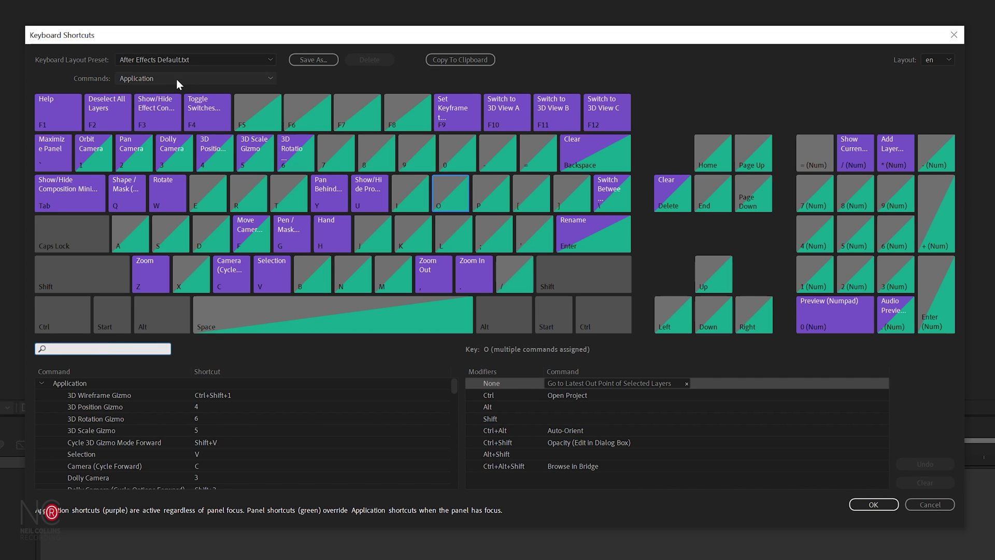
Review the Layer Panel commands and their shortcuts, and return the command set to Application.
left_click(220, 79)
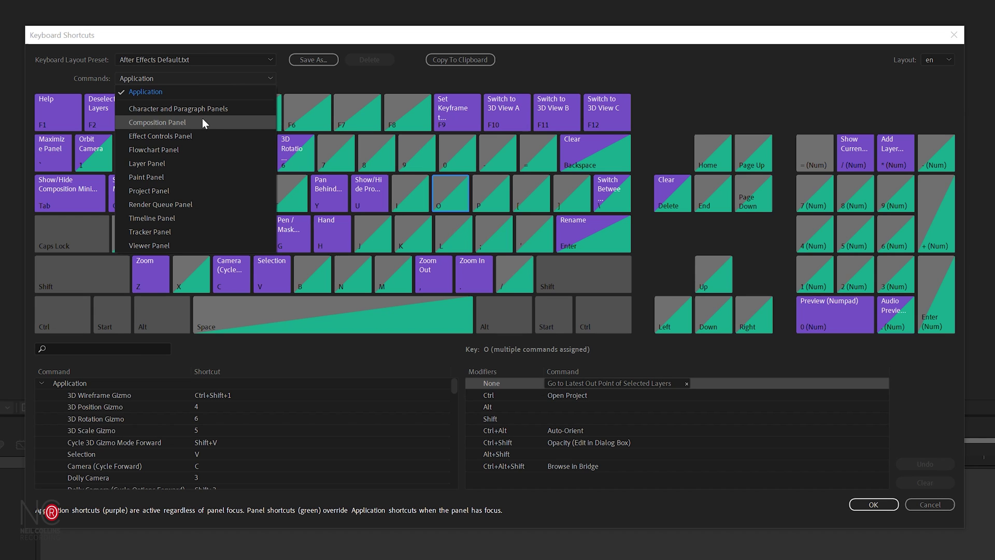
left_click(176, 163)
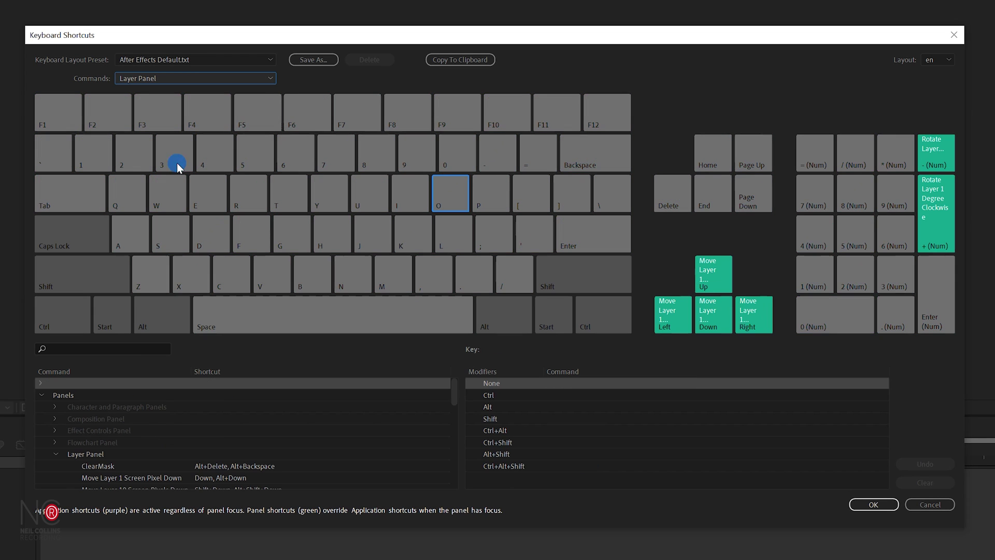
scroll(171, 438, "down", 2)
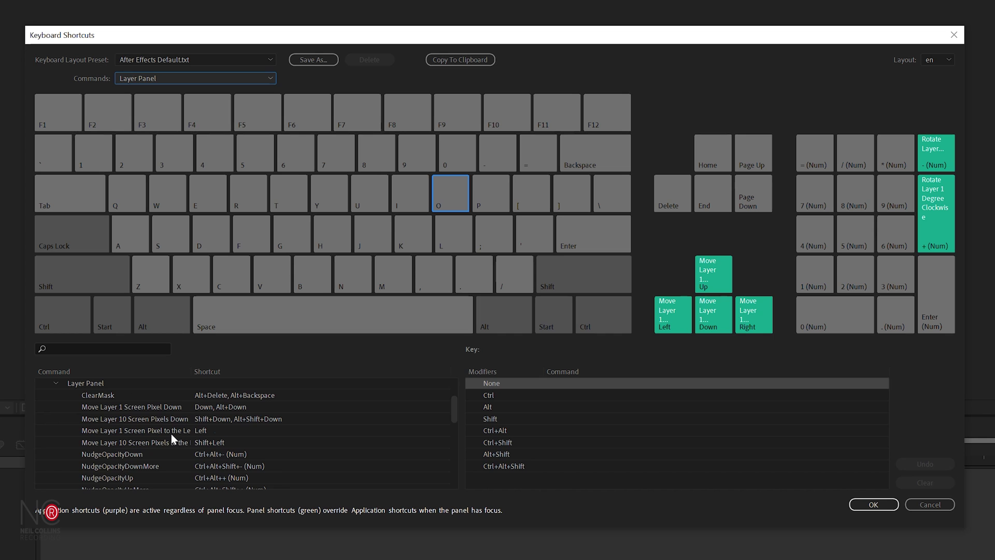
scroll(154, 432, "down", 1)
scroll(154, 432, "up", 2)
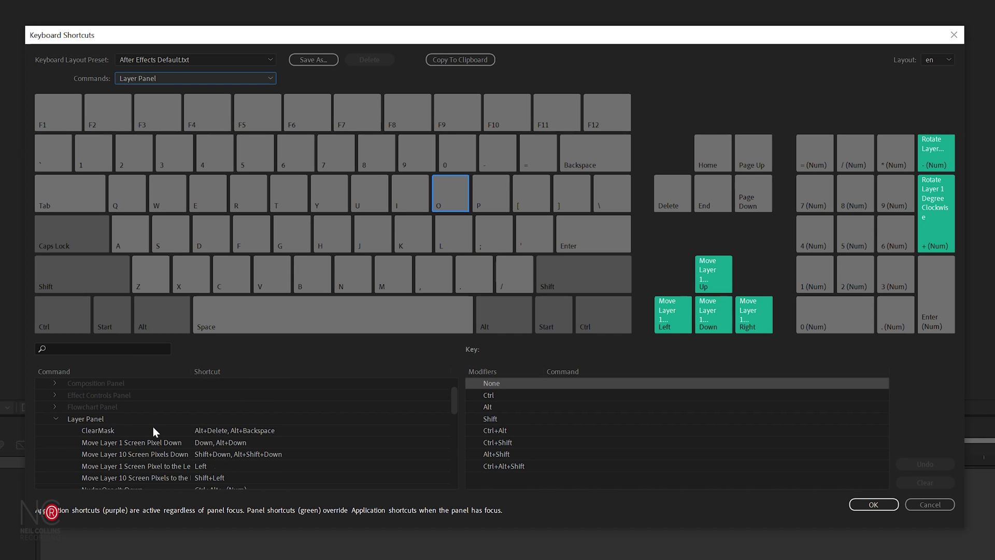
scroll(153, 426, "up", 5)
left_click(156, 78)
left_click(156, 89)
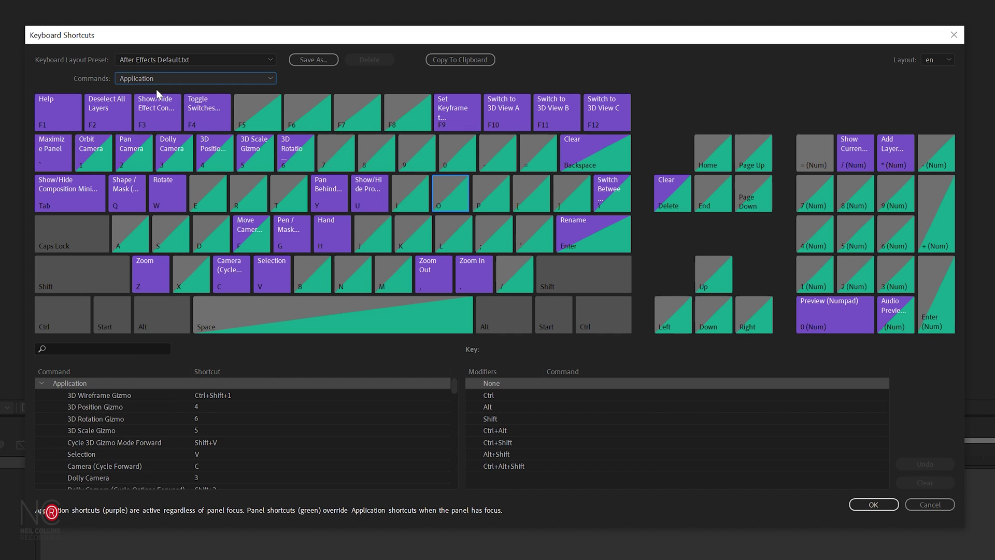
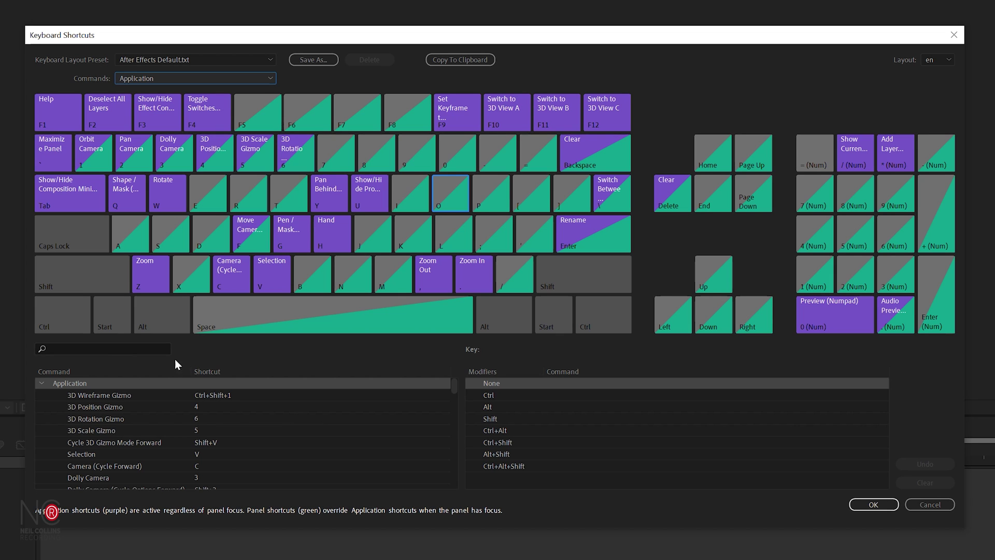
Assign Alt+O to the File category's Open Team Project command and check the O key's assignments.
scroll(128, 414, "down", 10)
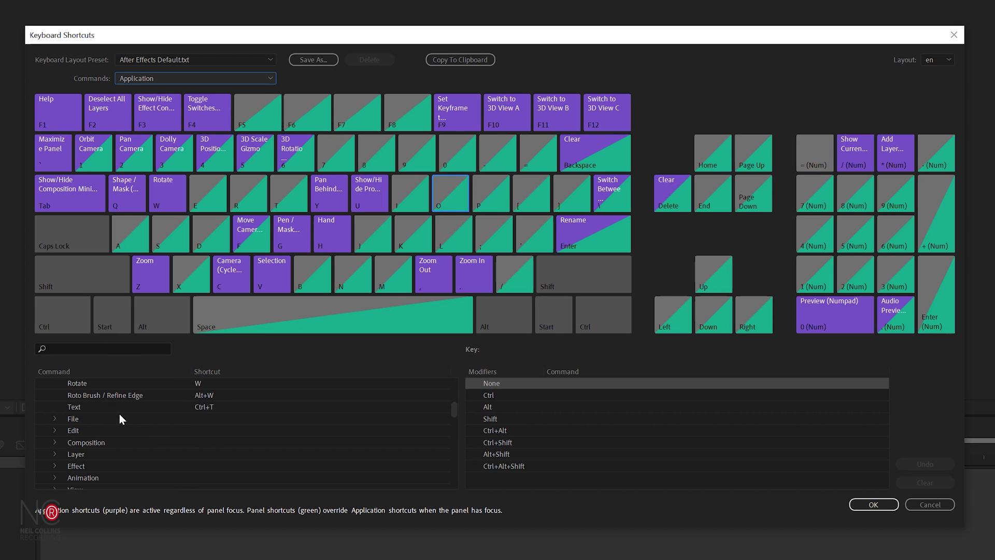
left_click(56, 418)
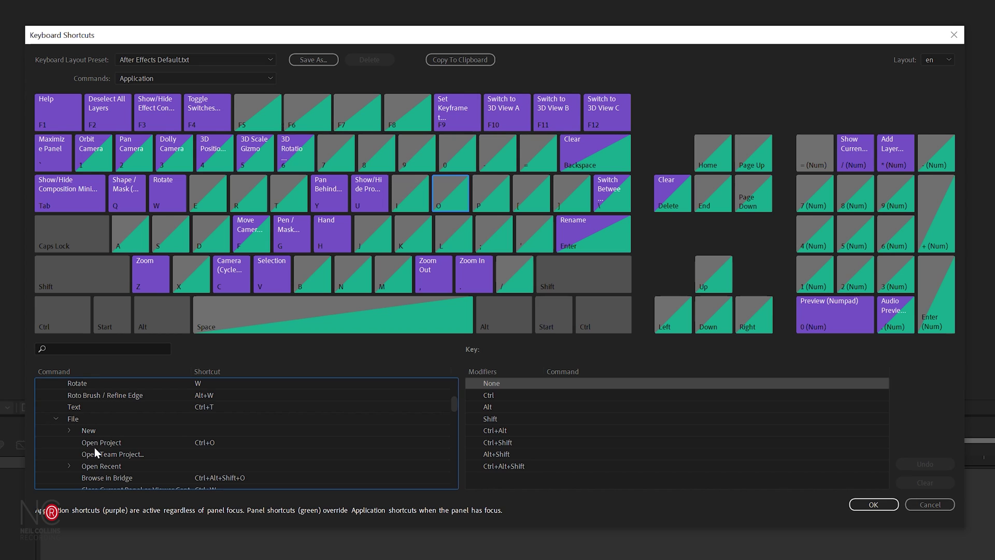
left_click(98, 451)
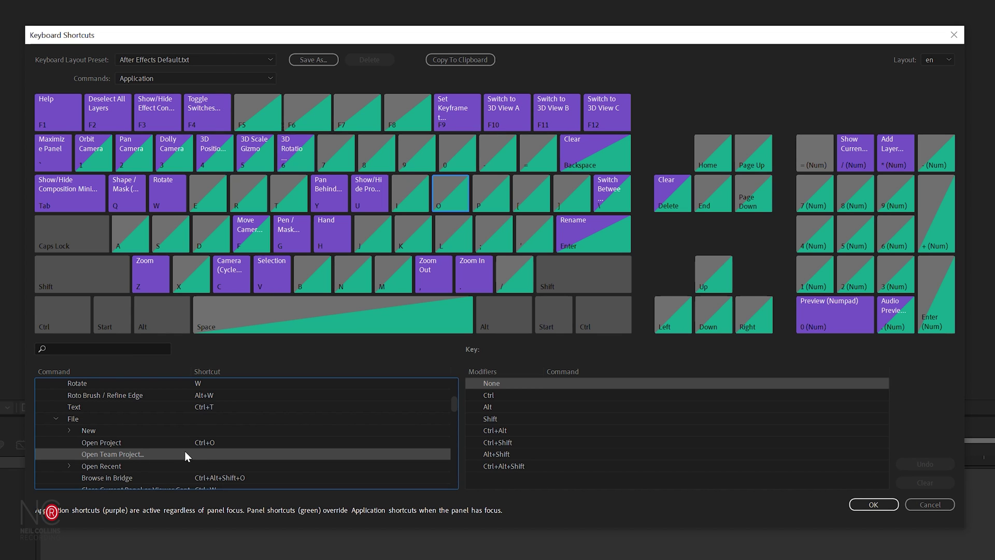
left_click(449, 196)
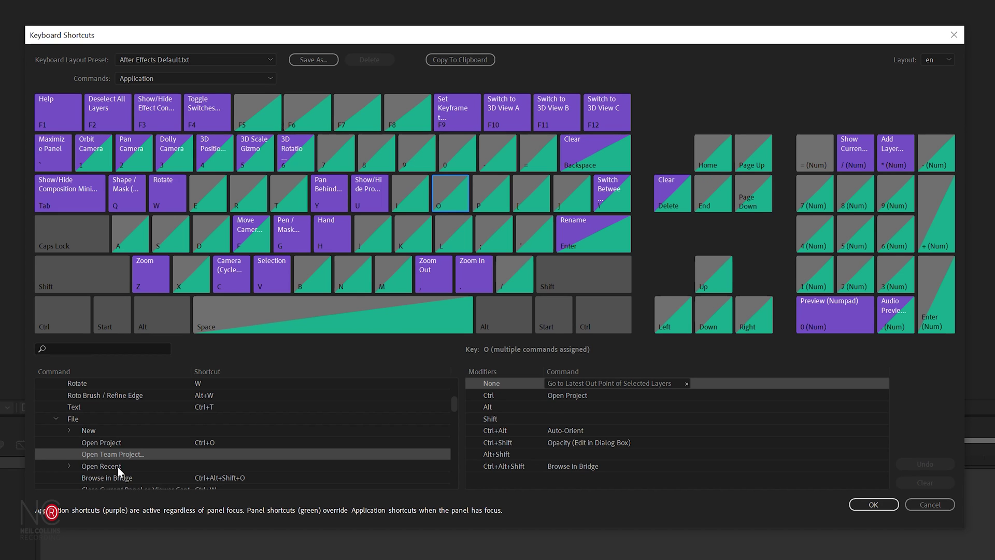
left_click(218, 452)
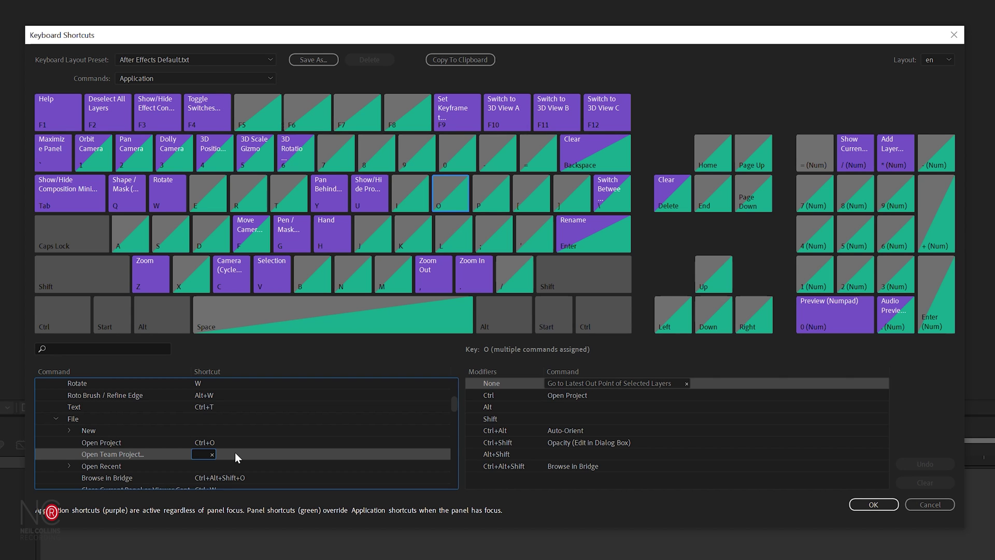
key("alt+o")
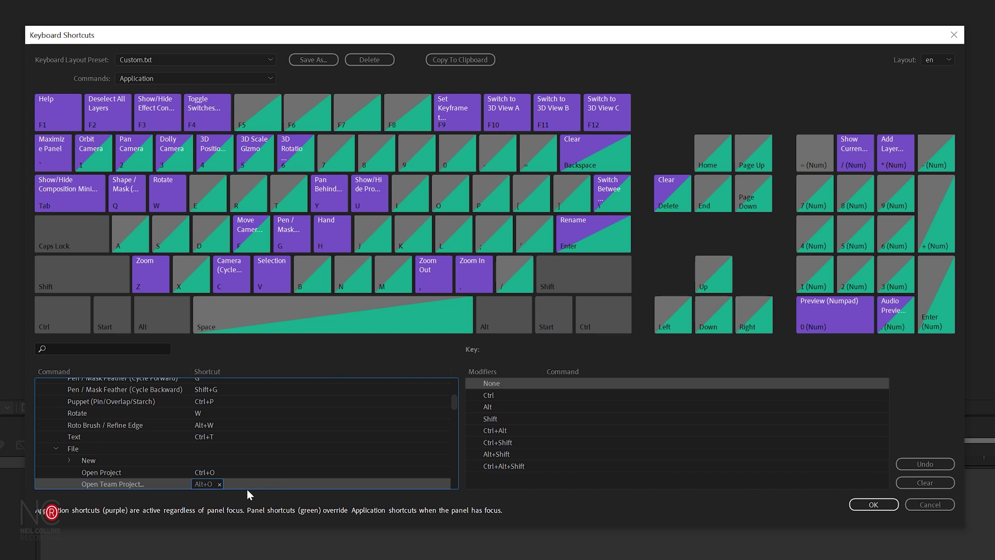
scroll(248, 469, "down", 1)
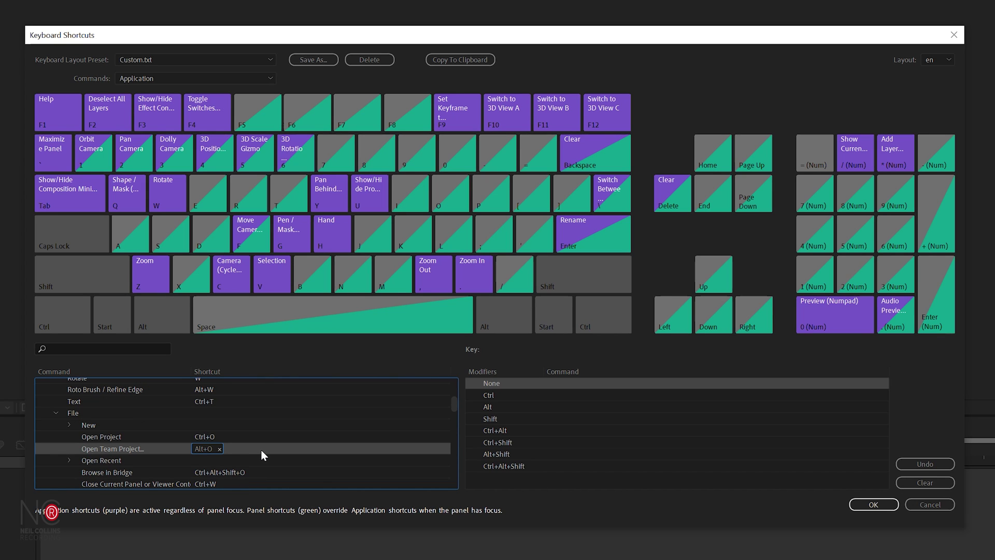
left_click(444, 203)
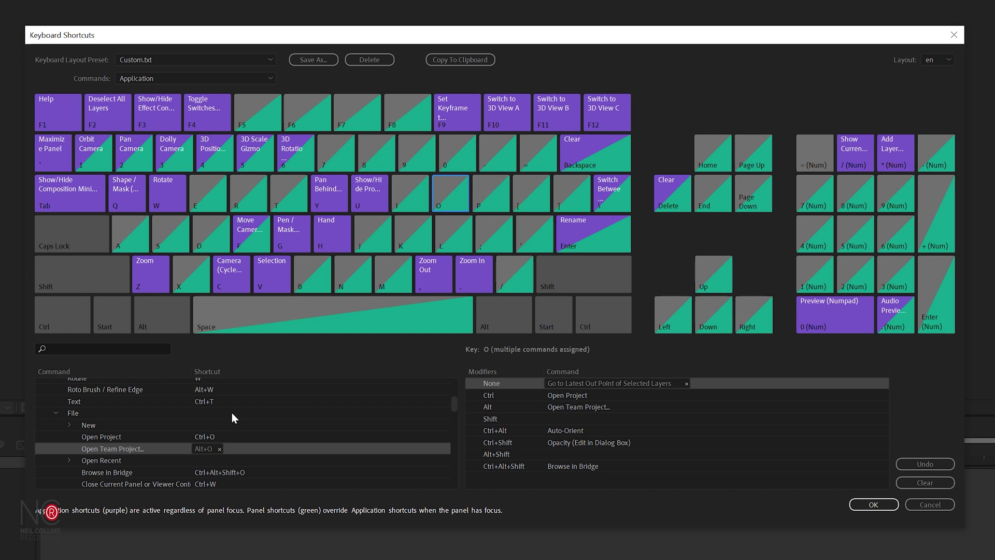
Add F5 as an additional shortcut for the Open Project command.
left_click(103, 434)
left_click(257, 436)
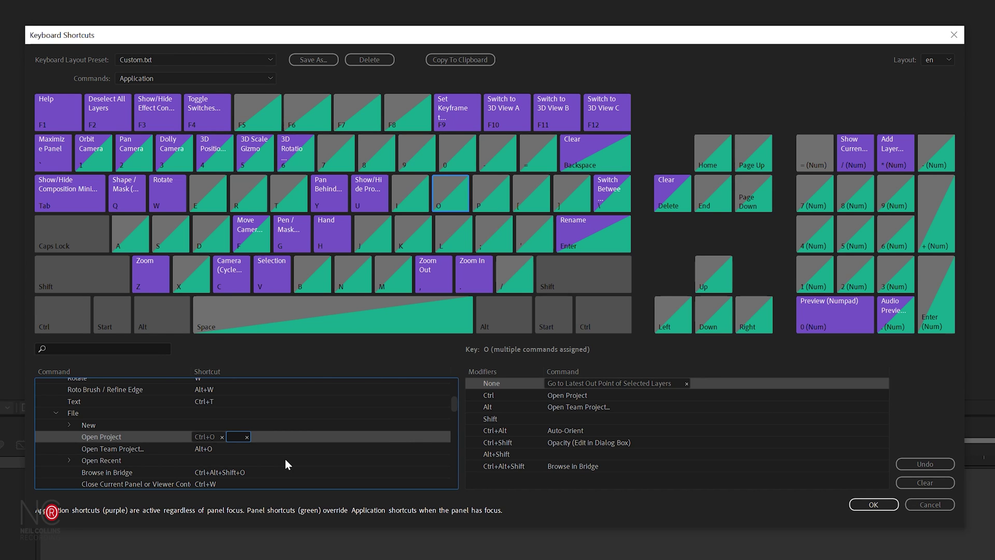
key("F5")
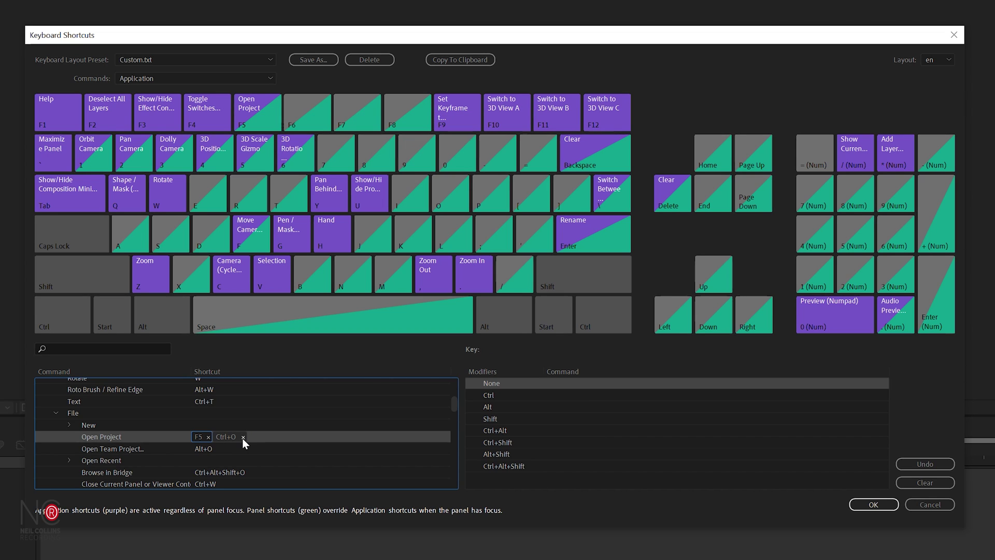
Remove F5 from the Open Project command and save the keyboard layout as a preset named with the owner's first name plus "Keys".
left_click(208, 438)
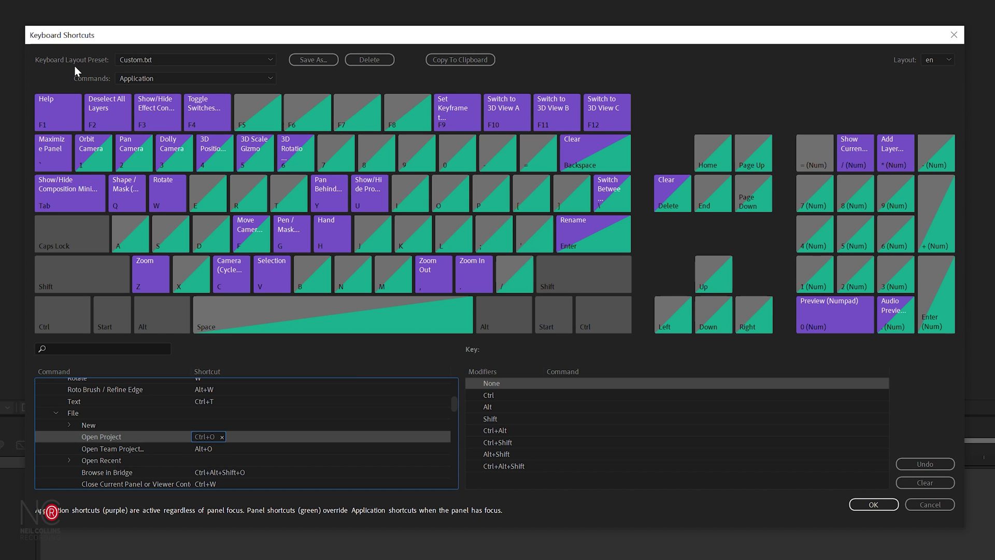
left_click(304, 58)
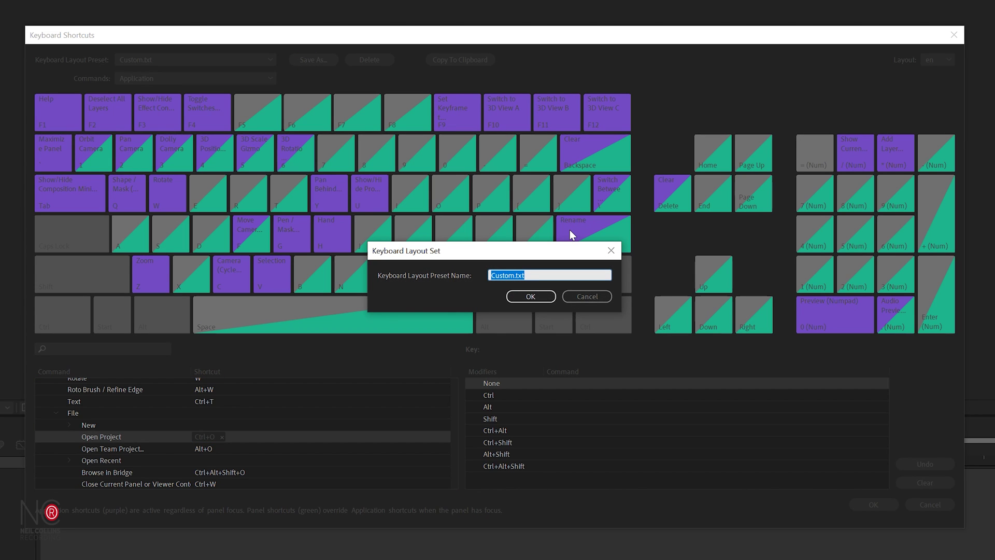
type("Neil Keys")
key("Return")
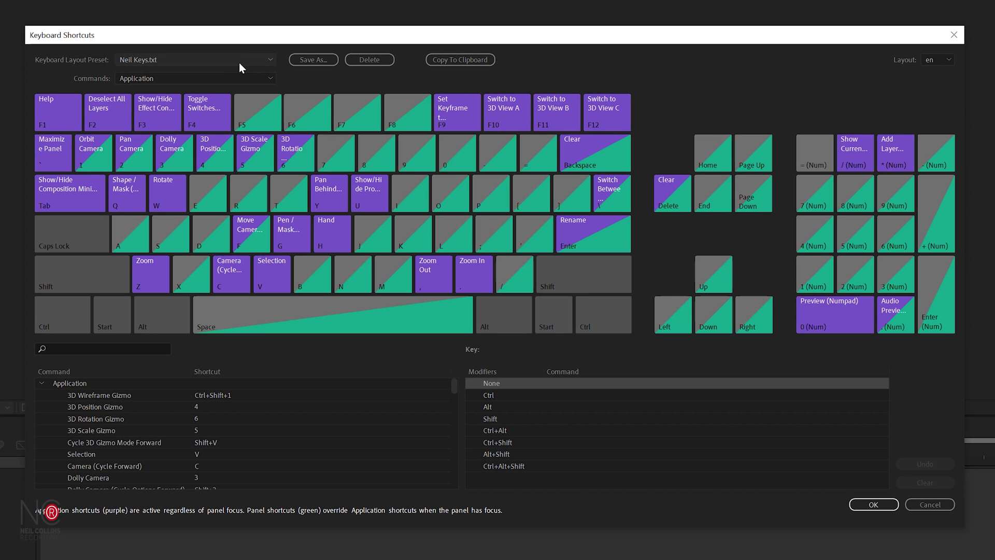
Switch the keyboard layout preset to After Effects Default, and return to the newly saved personal preset.
left_click(168, 60)
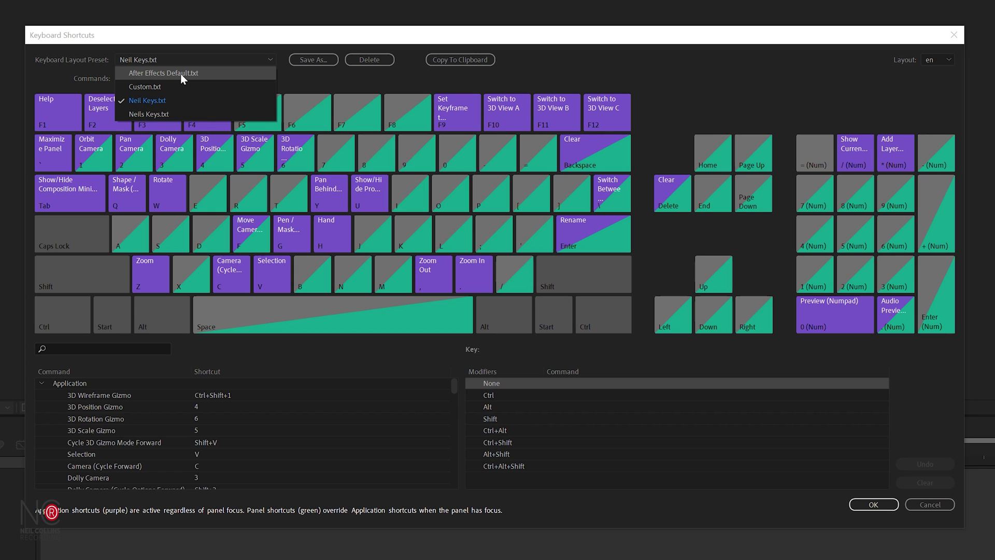
left_click(180, 74)
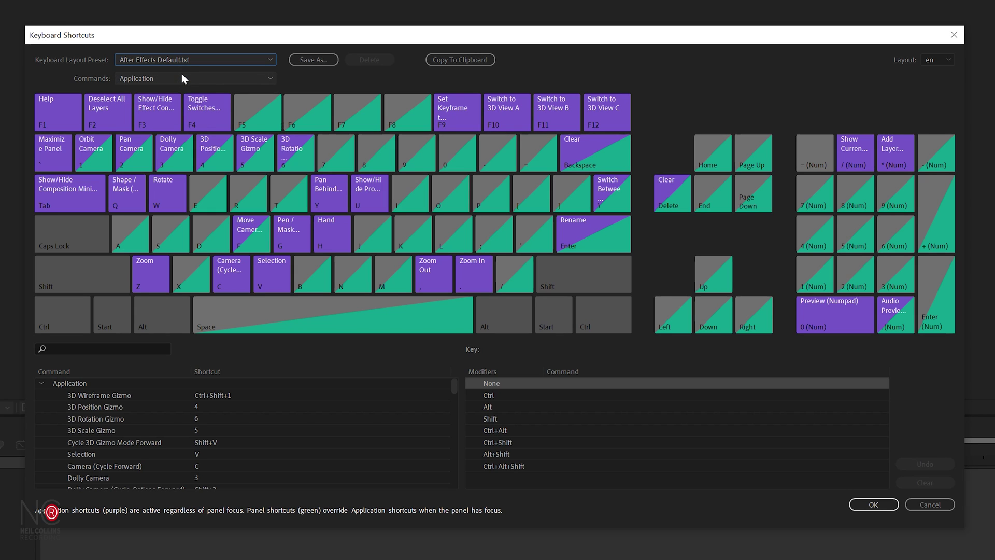
left_click(189, 58)
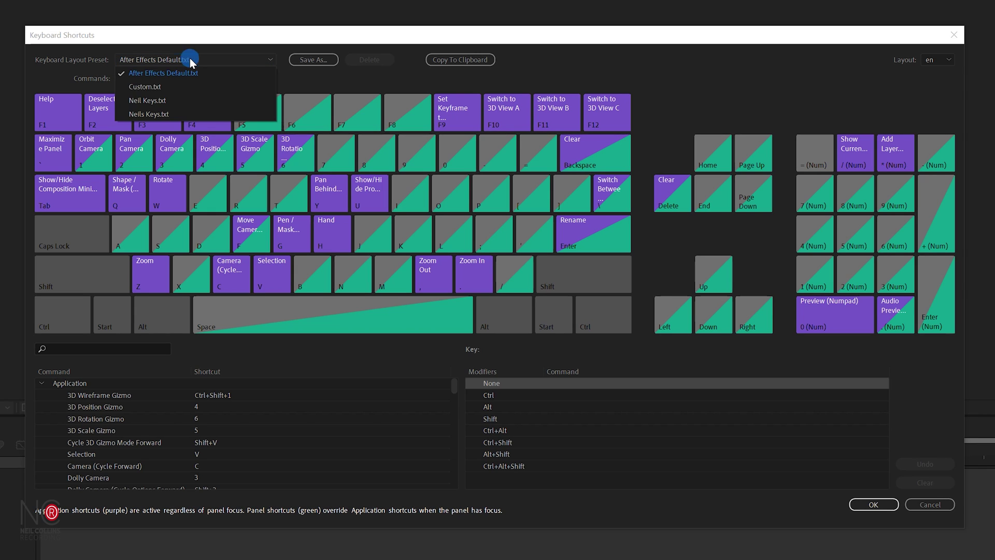
left_click(184, 100)
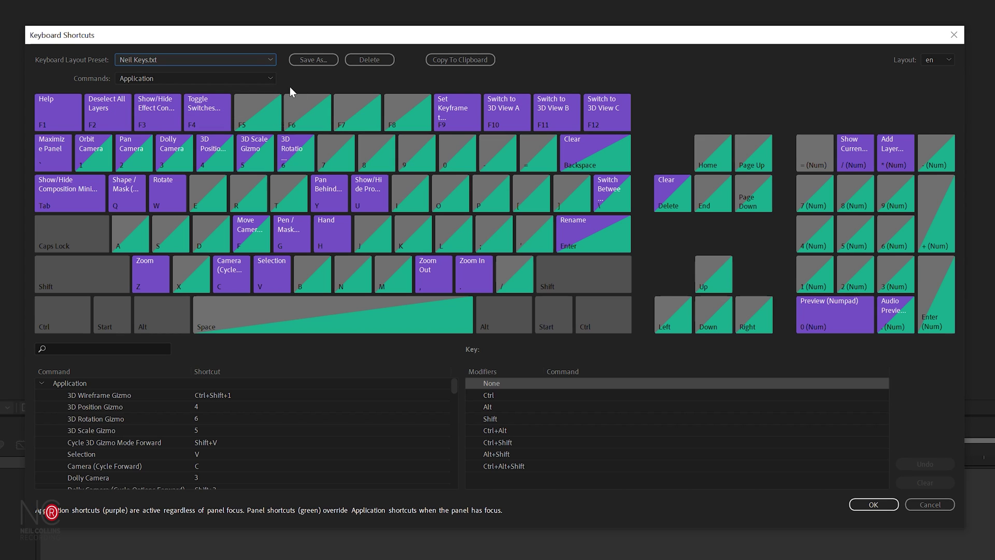